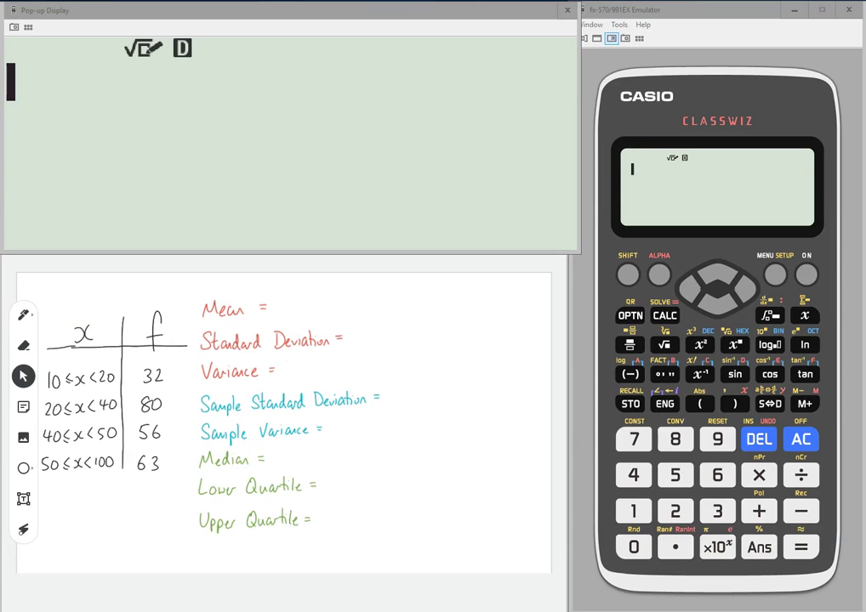
Switch to Statistics mode and pick 1-Variable for an empty x and Freq table
left_click(775, 276)
left_click(737, 305)
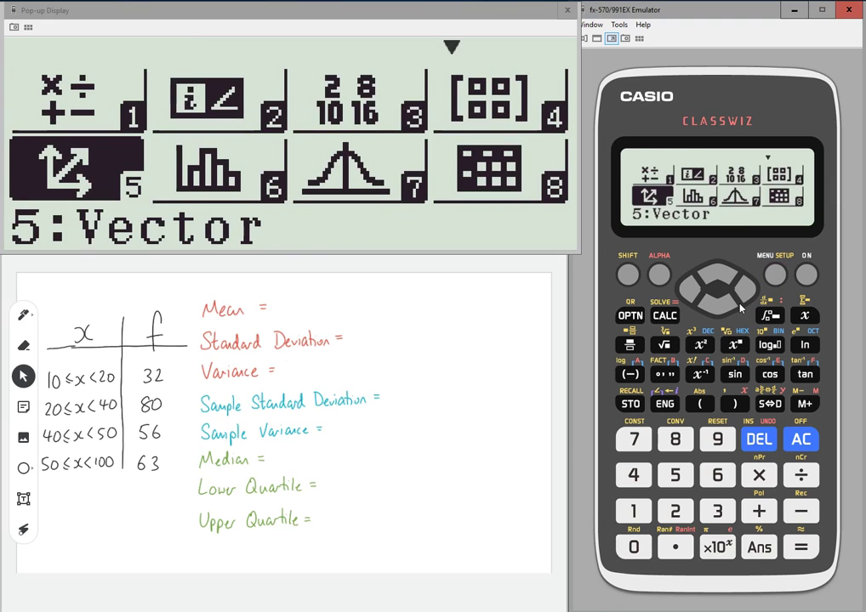
left_click(746, 288)
left_click(718, 480)
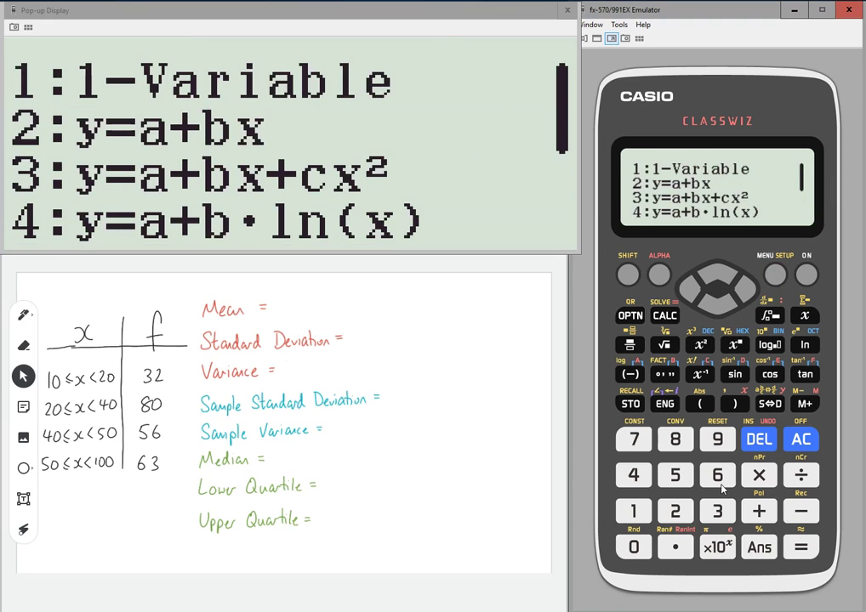
left_click(641, 513)
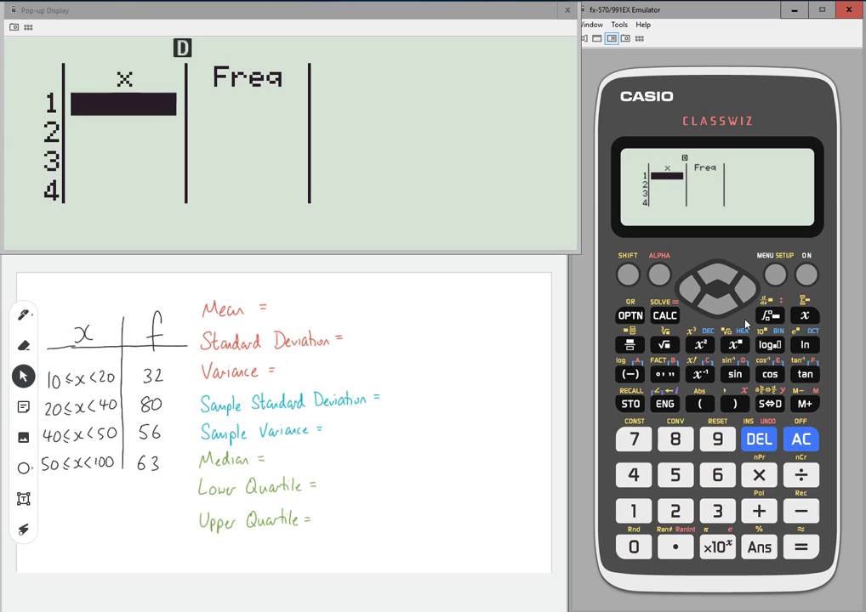
left_click(629, 276)
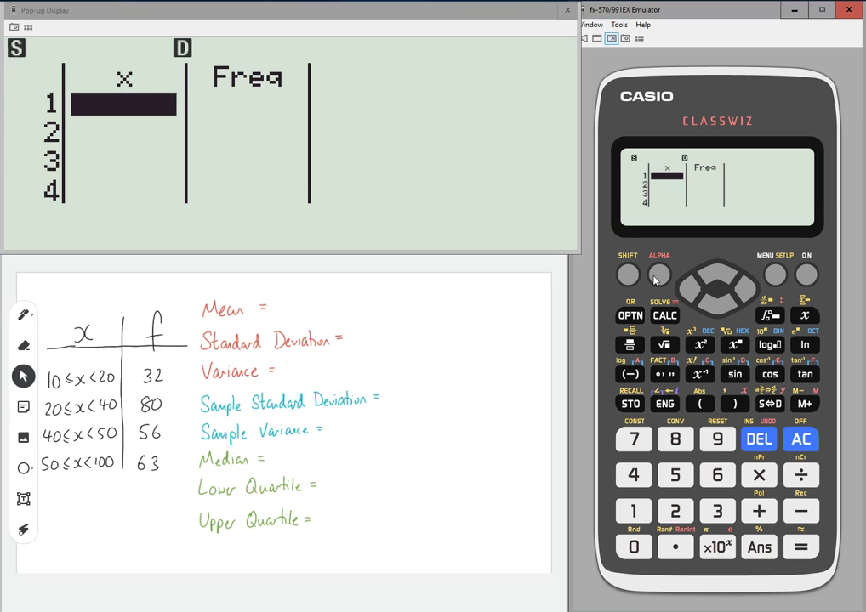
left_click(774, 275)
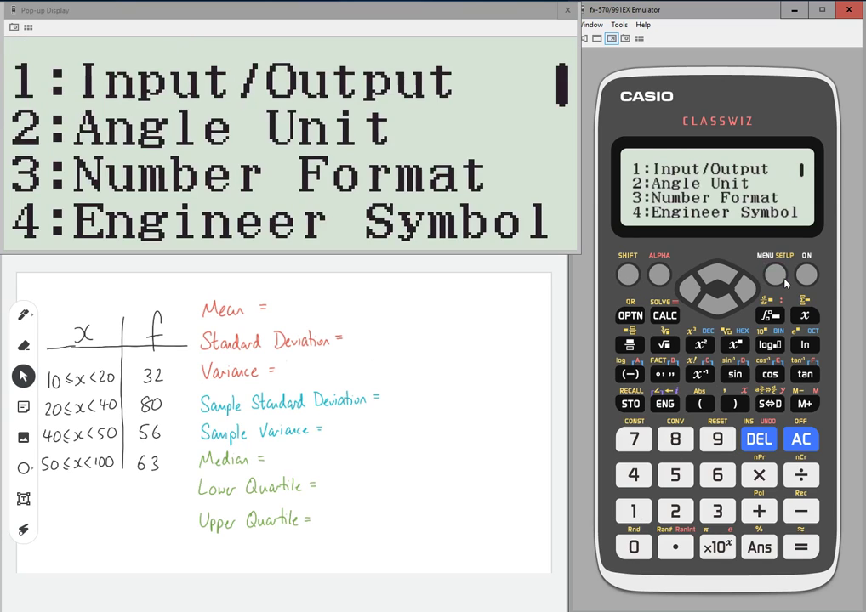
left_click(715, 301)
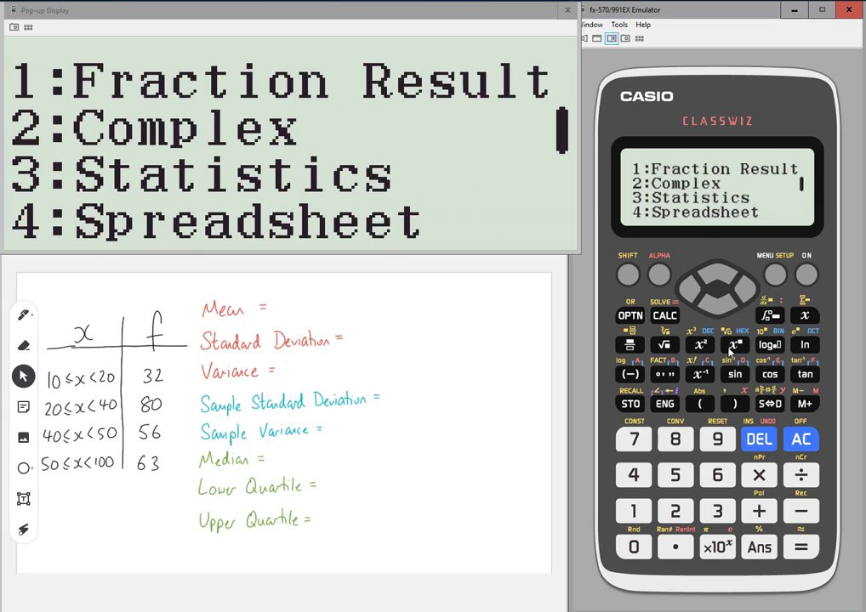
left_click(717, 511)
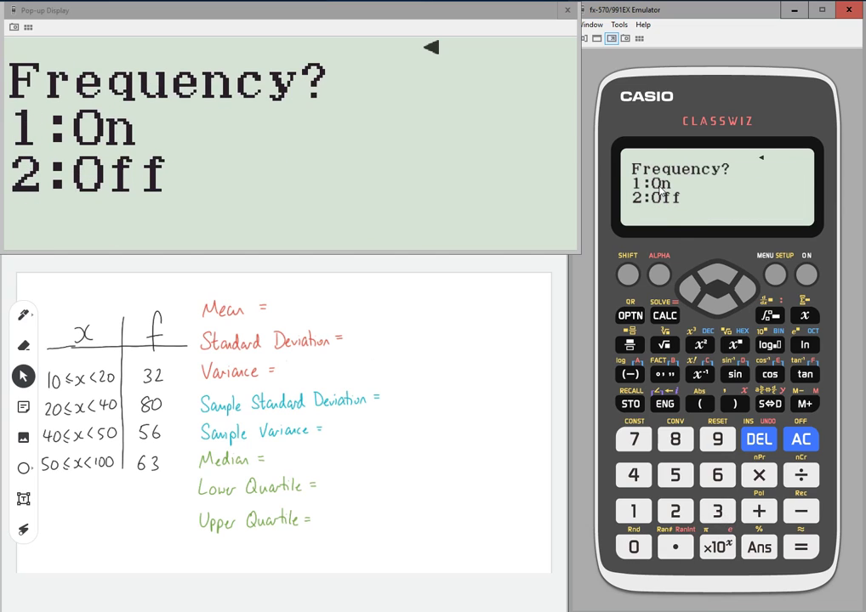
left_click(633, 517)
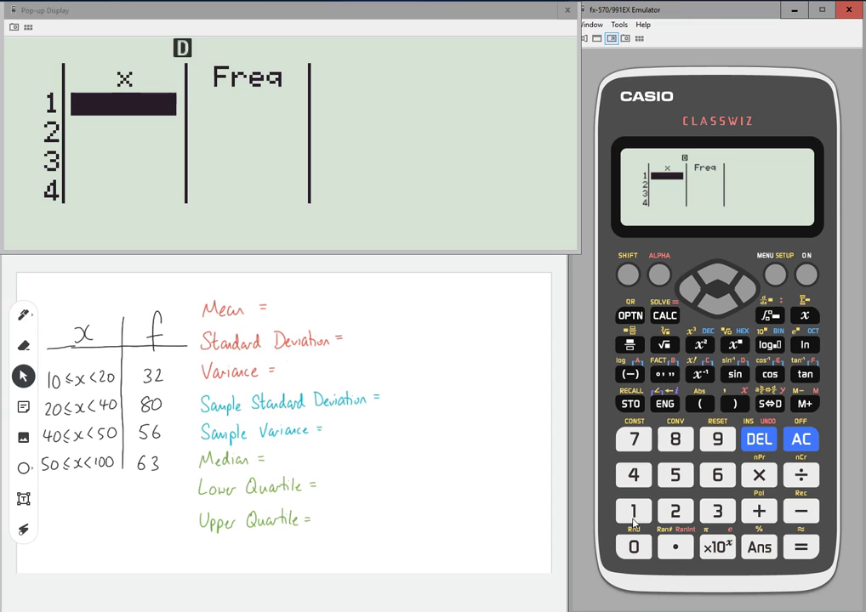
Enter 15, 30, 45 and 75 into rows 1–4 of the x column
left_click(634, 511)
left_click(675, 475)
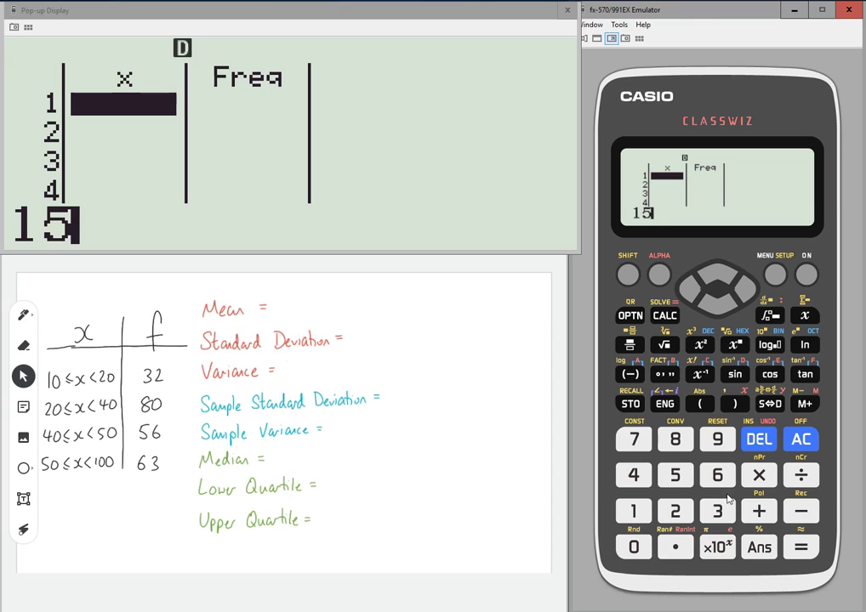
left_click(798, 548)
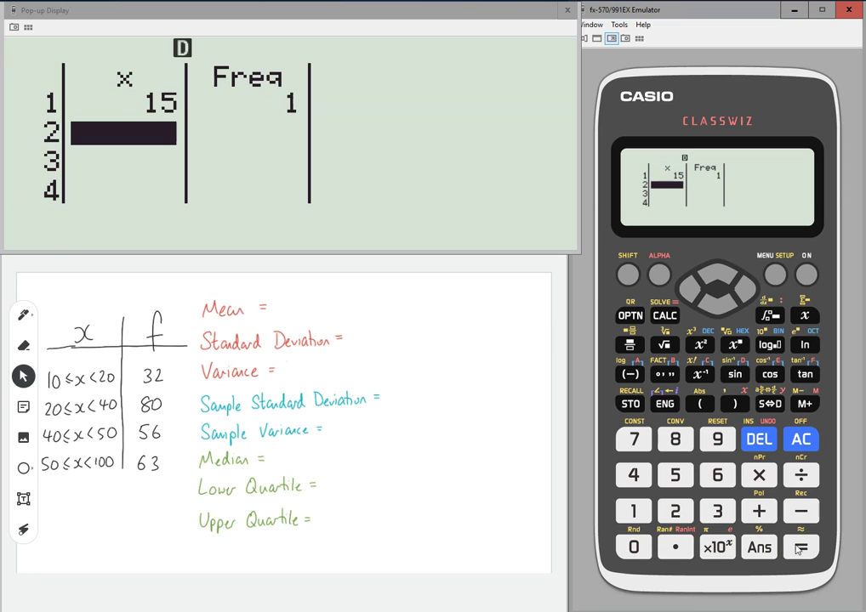
type("30")
left_click(808, 549)
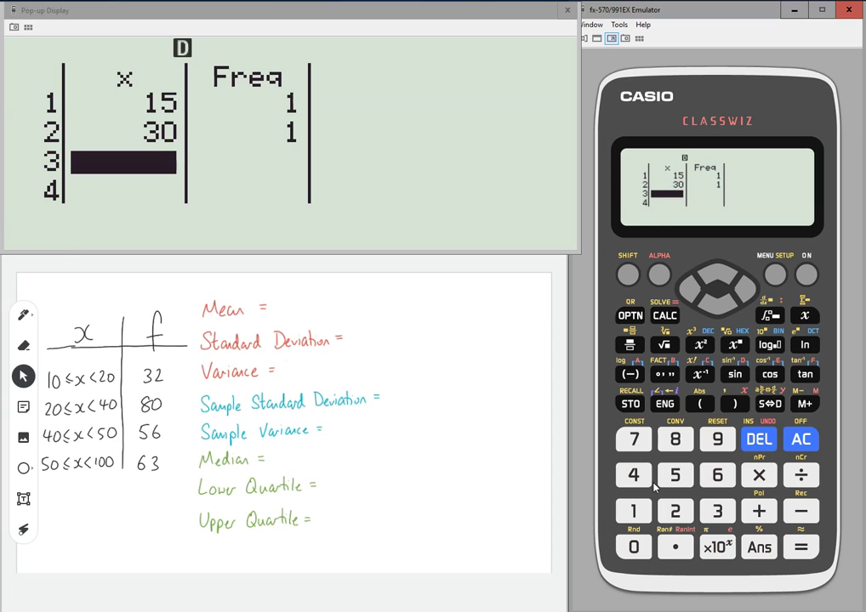
type("45")
left_click(799, 548)
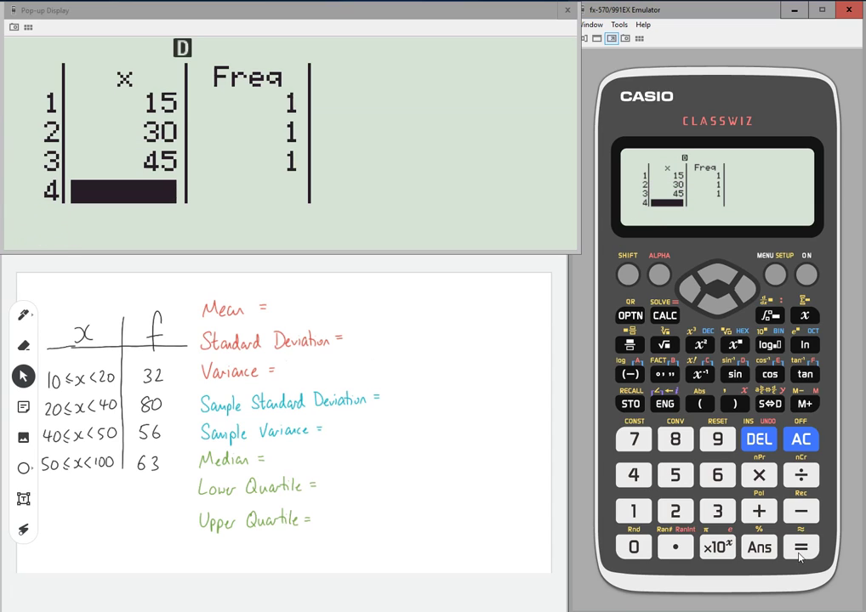
type("75")
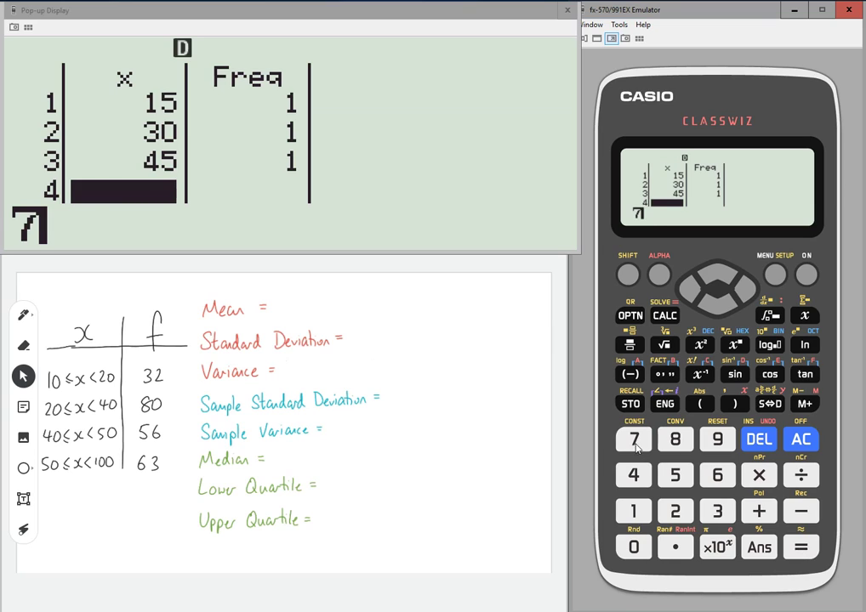
left_click(799, 549)
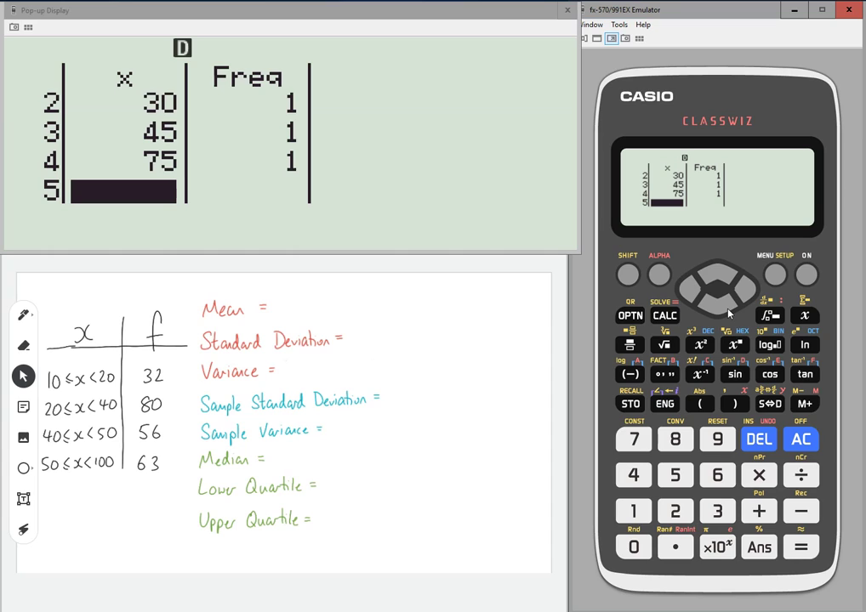
Enter frequencies 32 and 80 for rows 1 and 2 of the Freq column
left_click(720, 308)
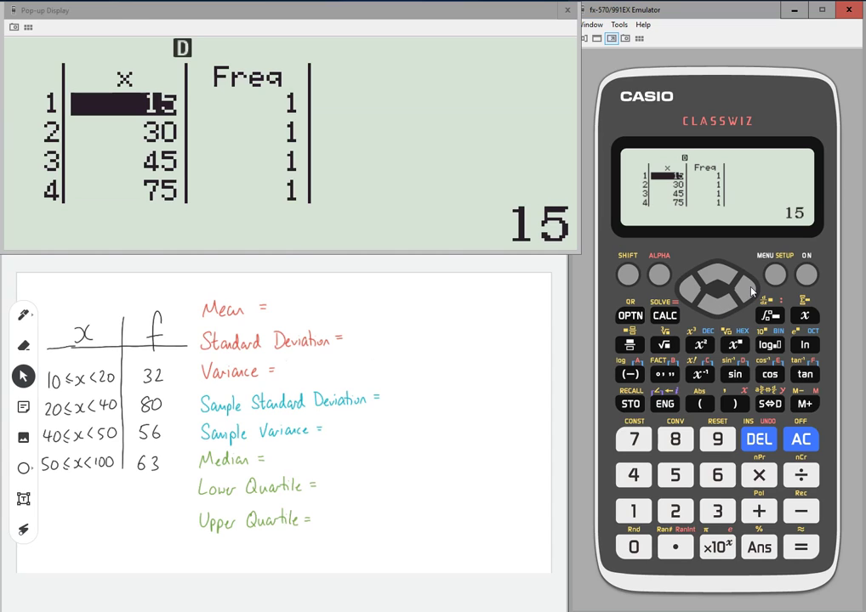
left_click(751, 291)
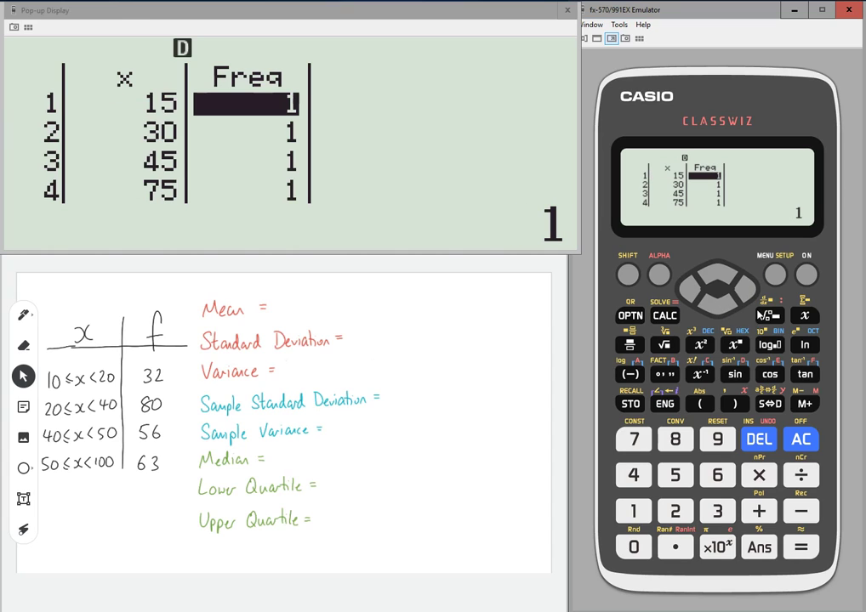
left_click(716, 511)
left_click(674, 511)
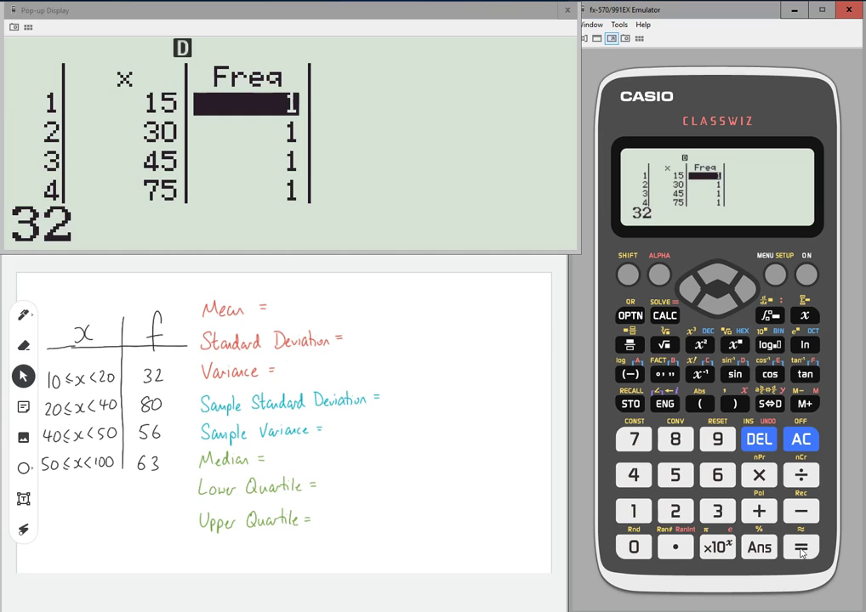
left_click(801, 546)
left_click(675, 439)
left_click(636, 549)
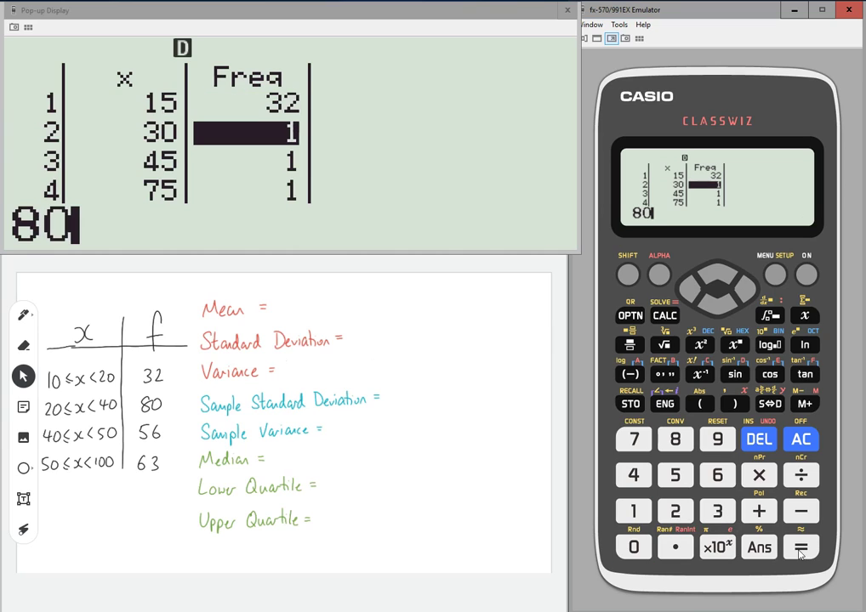
left_click(801, 546)
Enter frequencies 56 and 63, then show 1-Variable Calc results (mean 43.83116883)
left_click(675, 478)
left_click(717, 474)
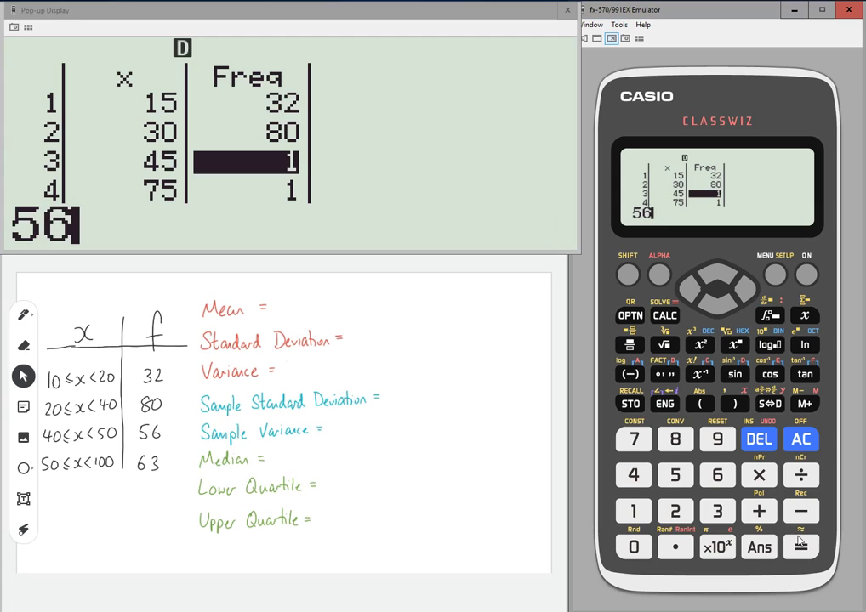
left_click(801, 547)
left_click(716, 474)
left_click(717, 511)
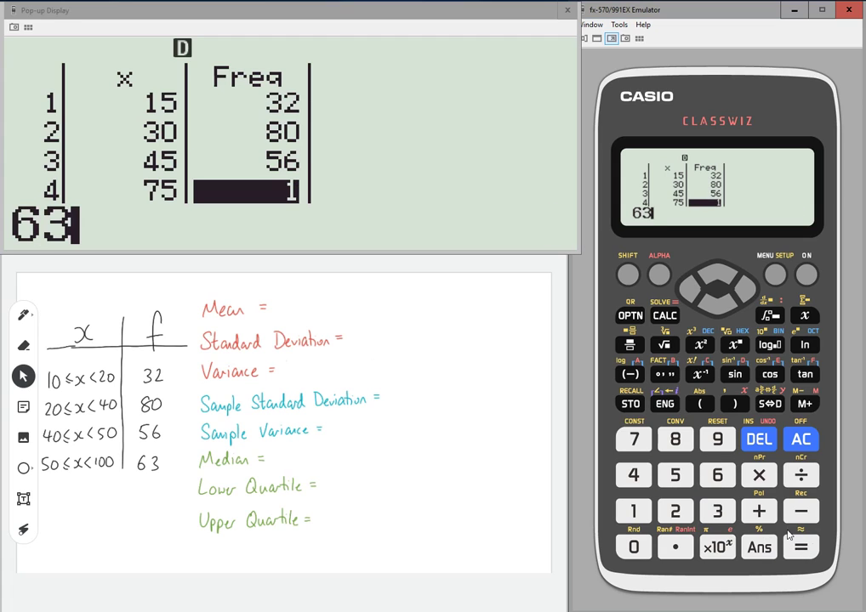
left_click(801, 546)
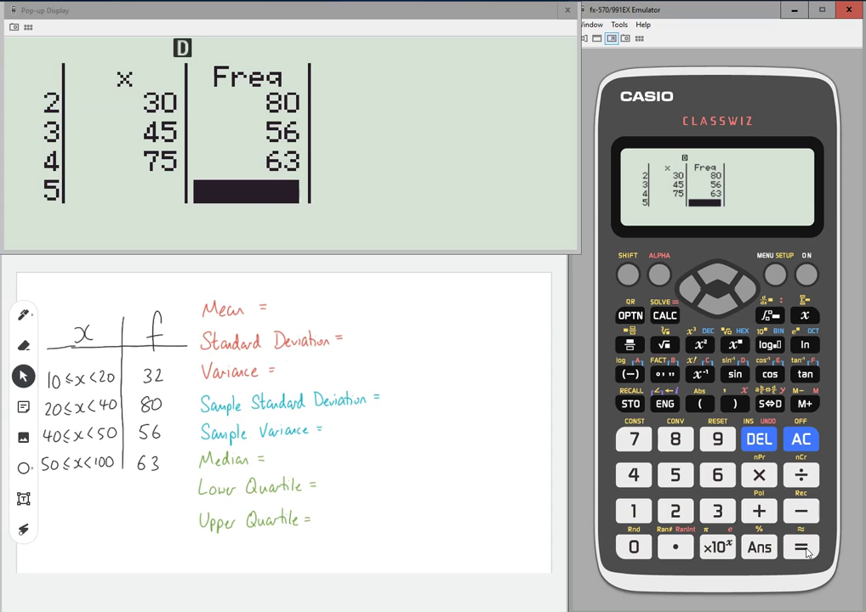
left_click(629, 317)
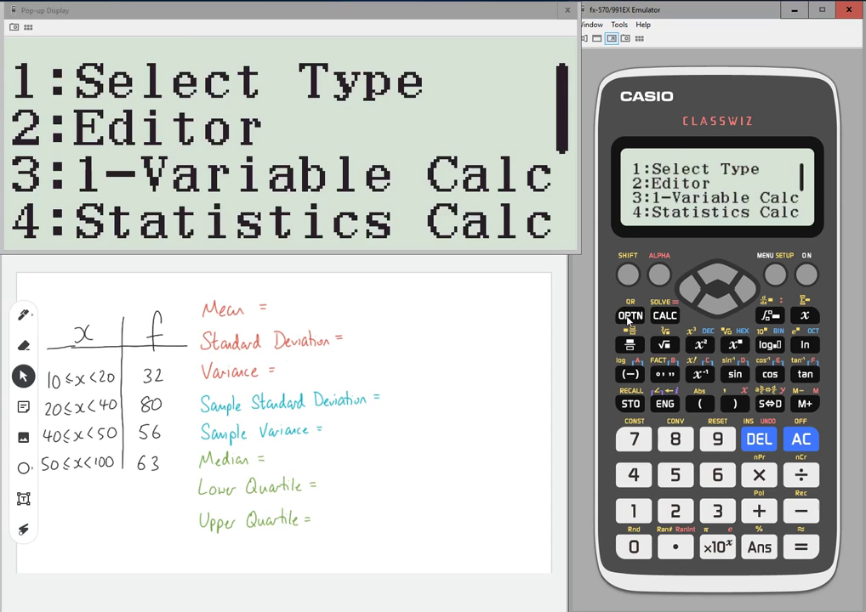
left_click(722, 518)
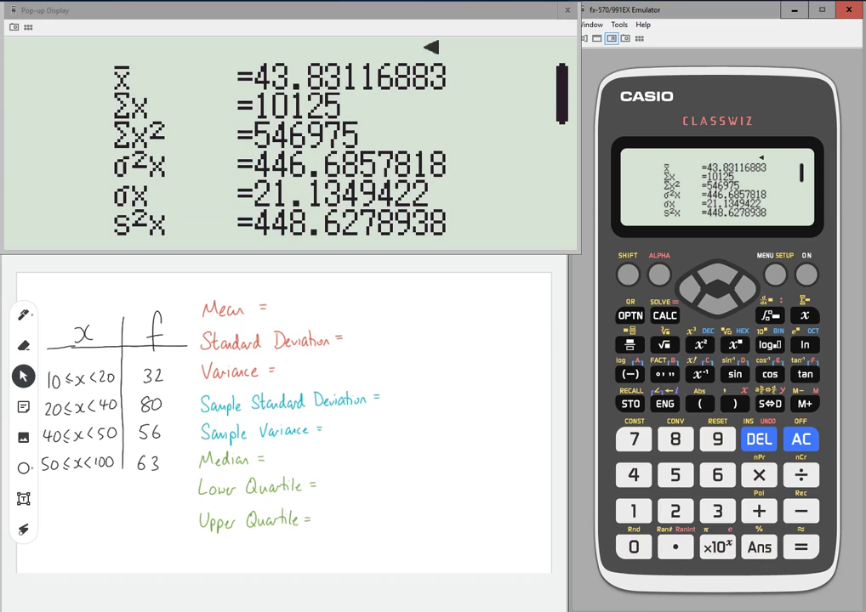
Handwrite x̄ = 43.83116883 after Mean and σ² = 446.6857818 after Variance
left_click_drag(281, 300, 294, 314)
mouse_move(294, 300)
left_mouse_down()
mouse_move(282, 313)
mouse_move(294, 292)
mouse_move(311, 302)
left_mouse_up()
mouse_move(300, 307)
left_mouse_down()
mouse_move(329, 311)
mouse_move(346, 297)
mouse_move(362, 311)
left_mouse_up()
left_click(338, 311)
mouse_move(369, 298)
left_mouse_down()
mouse_move(367, 311)
mouse_move(384, 299)
mouse_move(395, 309)
left_mouse_up()
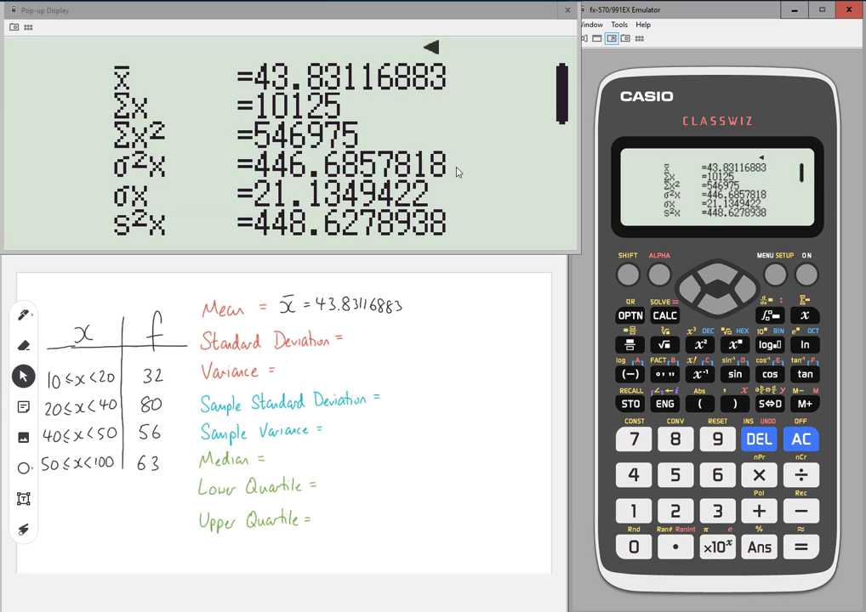
mouse_move(293, 366)
left_mouse_down()
mouse_move(284, 372)
mouse_move(294, 364)
mouse_move(408, 361)
left_mouse_up()
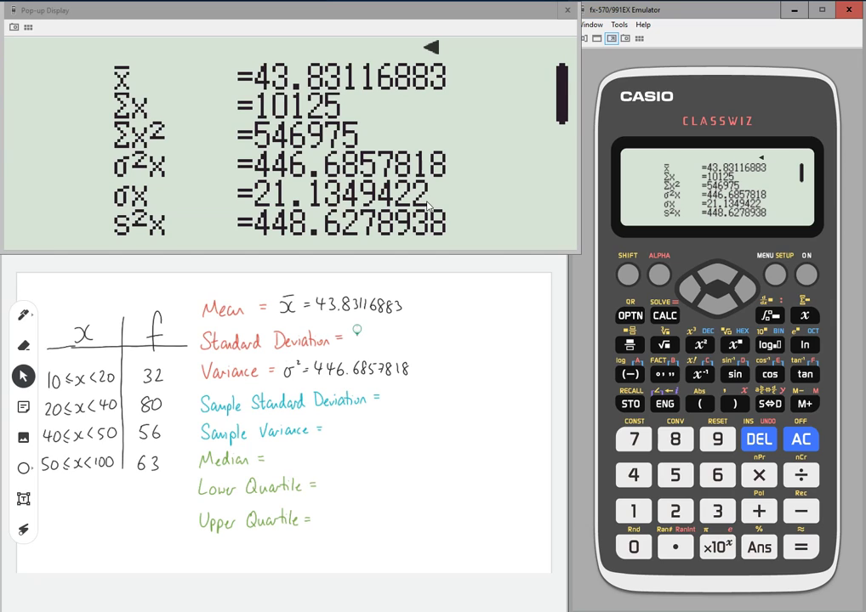
Write σ = 21.1349422 after Standard Deviation on the whiteboard
left_click_drag(361, 334, 375, 335)
left_click_drag(367, 339, 455, 340)
left_click_drag(455, 337, 461, 340)
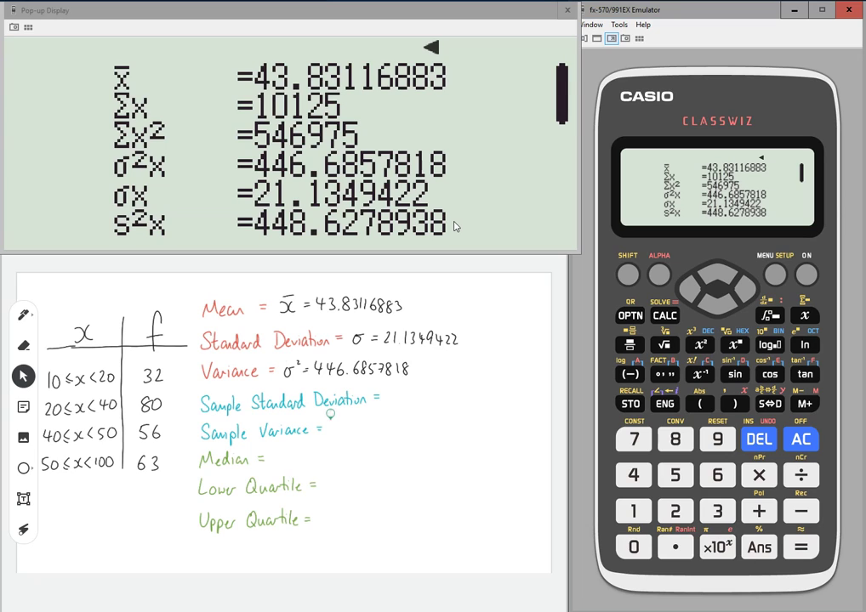
Write s² = 448.6278938 after Sample Variance on the whiteboard
mouse_move(330, 422)
left_mouse_down()
mouse_move(336, 434)
mouse_move(348, 430)
left_mouse_up()
mouse_move(346, 422)
left_mouse_down()
mouse_move(345, 434)
mouse_move(334, 428)
mouse_move(347, 421)
mouse_move(329, 434)
left_mouse_up()
left_click_drag(335, 423, 350, 428)
left_click_drag(343, 431, 365, 430)
mouse_move(365, 422)
left_mouse_down()
mouse_move(366, 434)
mouse_move(375, 435)
left_mouse_up()
left_click_drag(382, 424, 431, 431)
left_click(389, 431)
left_click_drag(441, 421, 441, 420)
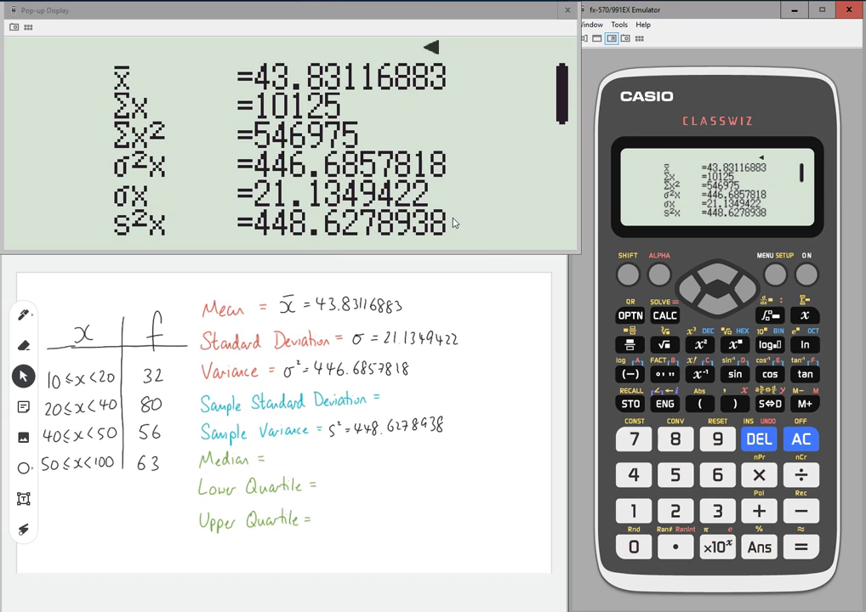
left_click(724, 309)
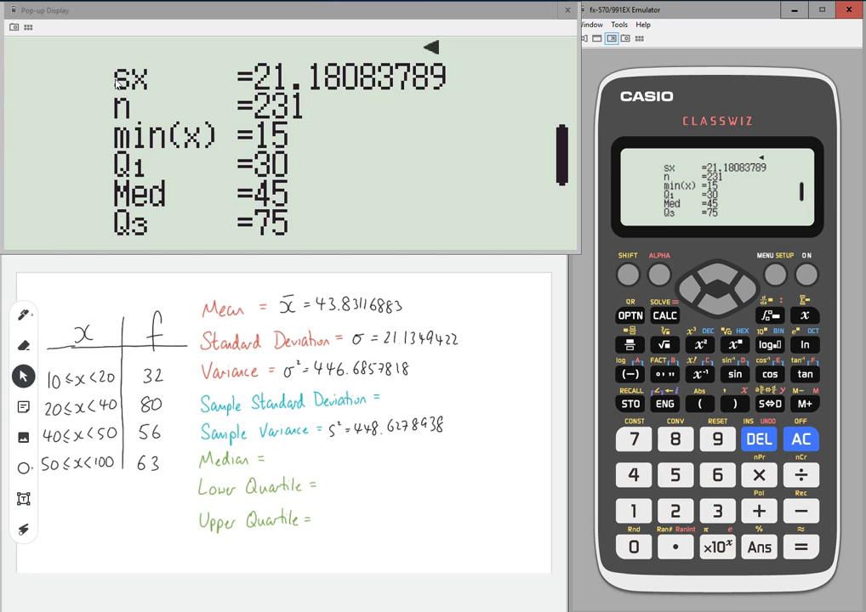
Handwrite s = 21.18083789 after Sample Standard Deviation
mouse_move(392, 395)
left_mouse_down()
mouse_move(385, 404)
mouse_move(409, 397)
left_mouse_up()
mouse_move(410, 392)
left_mouse_down()
mouse_move(417, 400)
mouse_move(474, 401)
left_mouse_up()
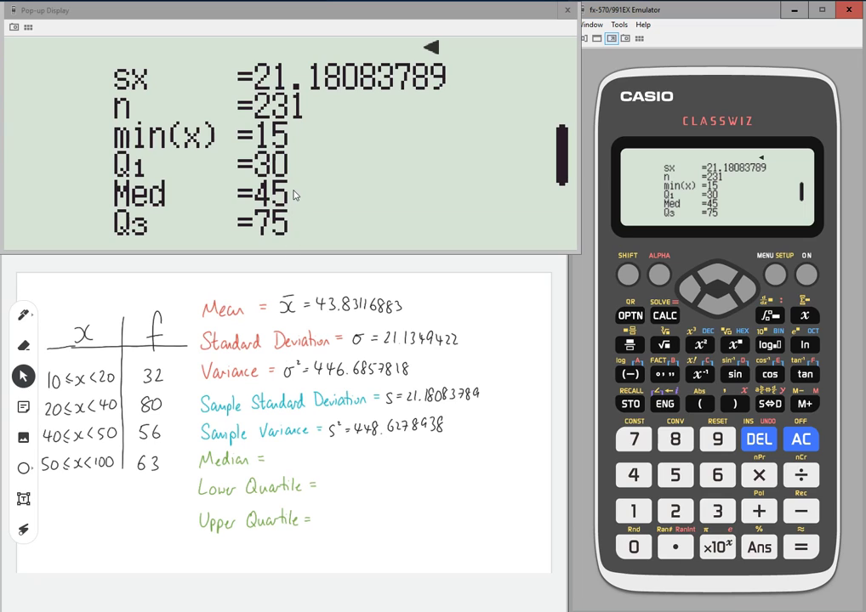
Draw two crossing strokes through the Median, Lower Quartile and Upper Quartile lines
left_click_drag(308, 455, 395, 527)
left_click_drag(400, 455, 323, 534)
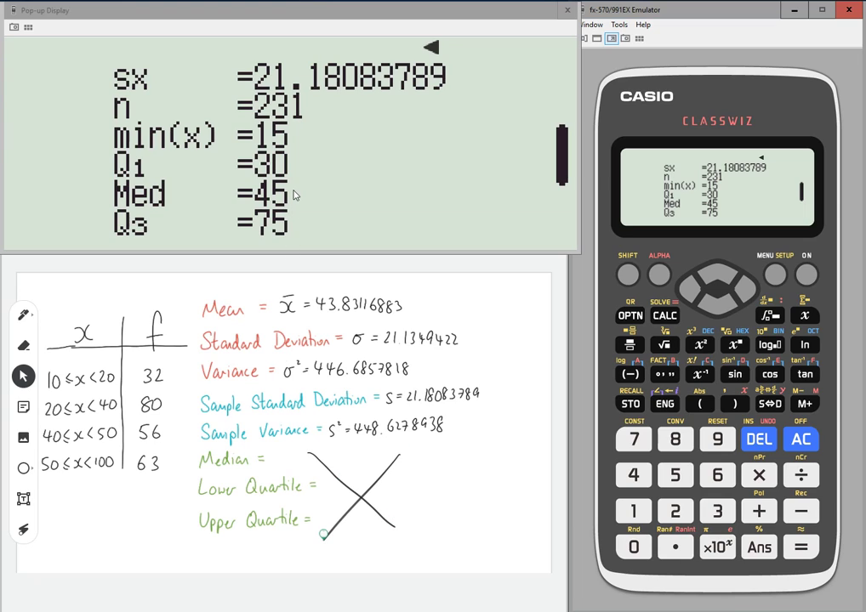